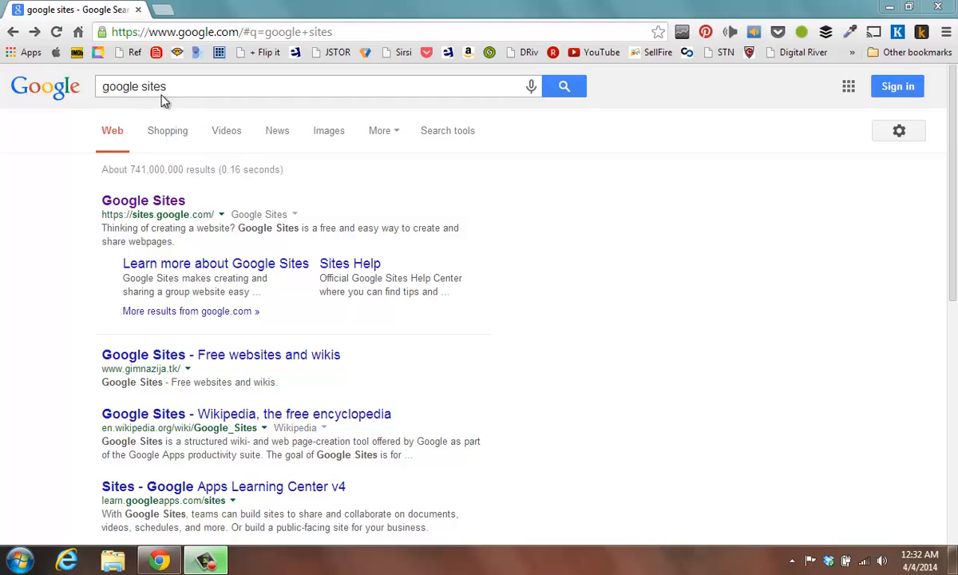
- Open Google Sites from the search results and sign in with the account's e-mail and password
left_click(128, 203)
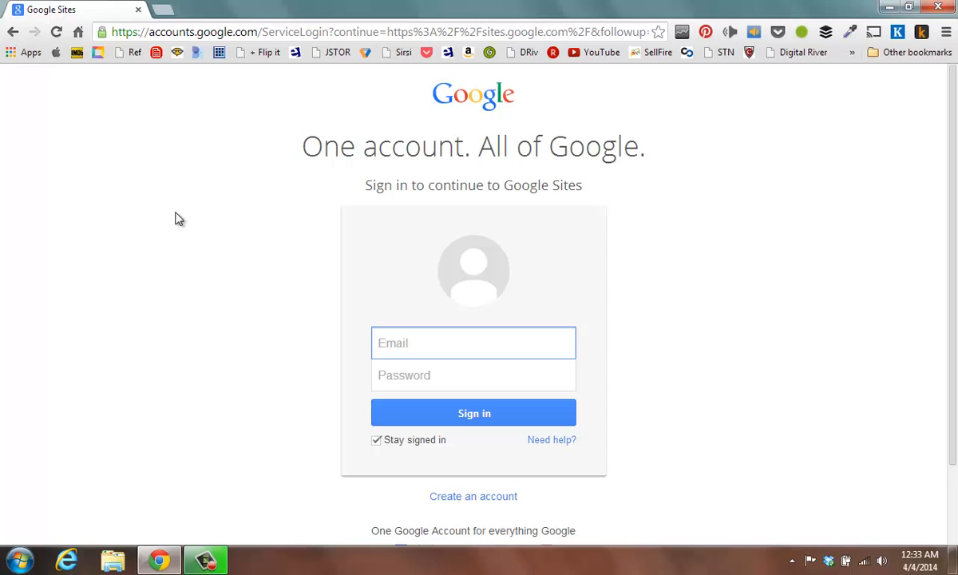
type("hr")
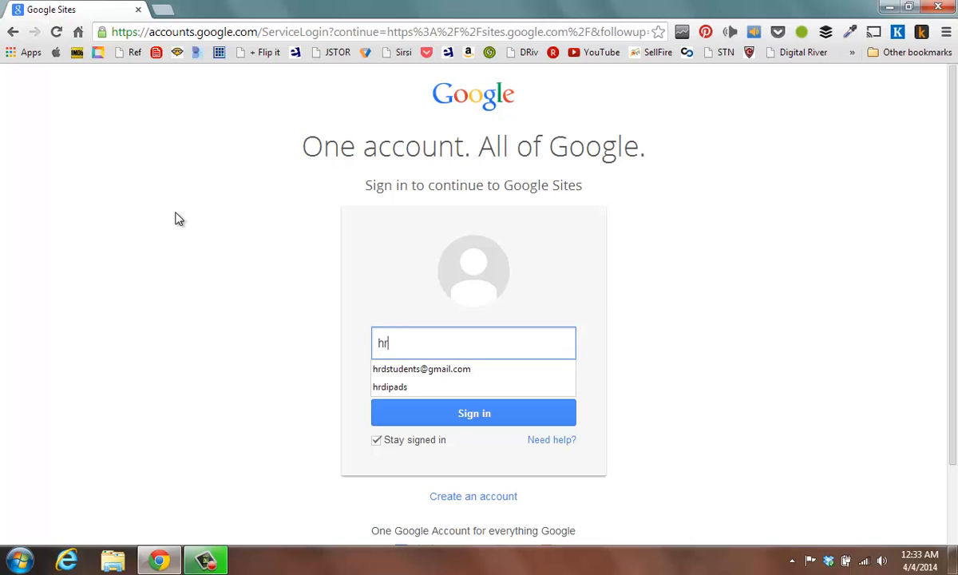
type("d")
left_click(391, 369)
left_click(403, 374)
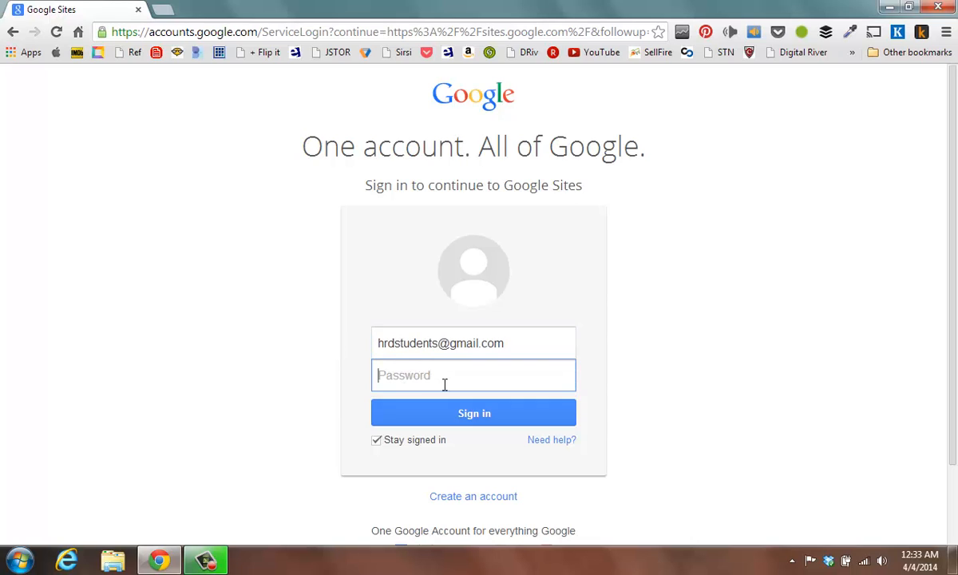
type("•••••••••")
left_click(454, 412)
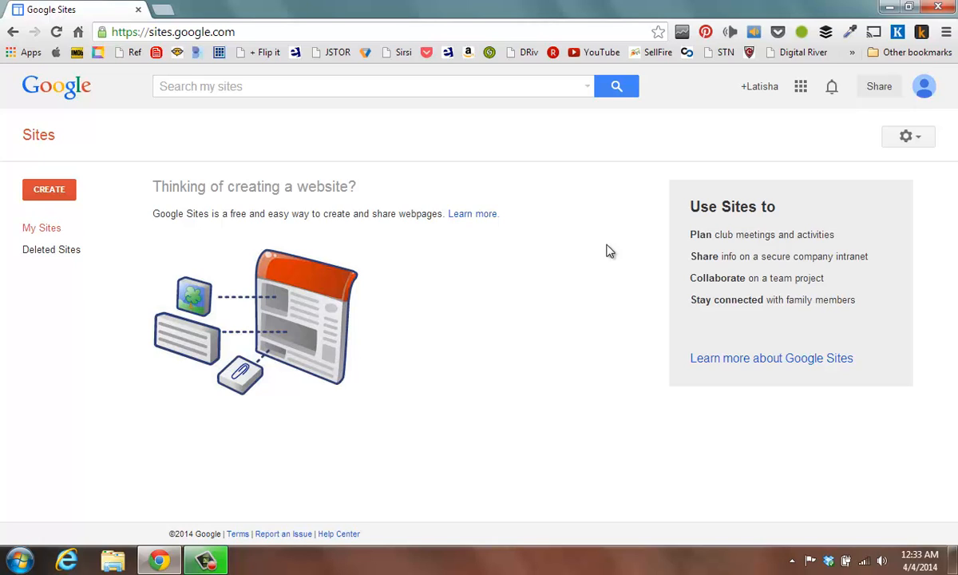
- Start a new site and preview the Spring Floral Wedding Instructional template from the gallery without selecting it
left_click(49, 195)
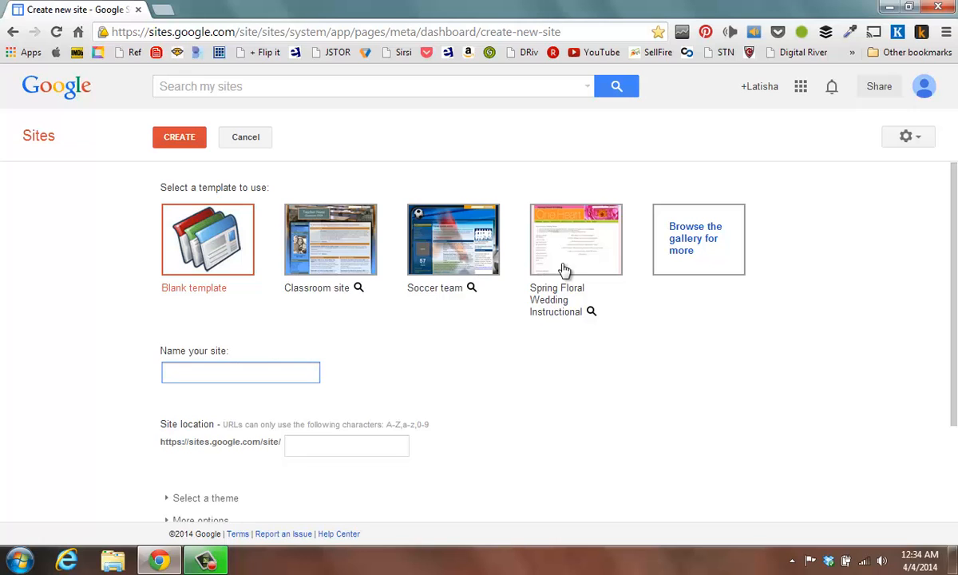
left_click(696, 242)
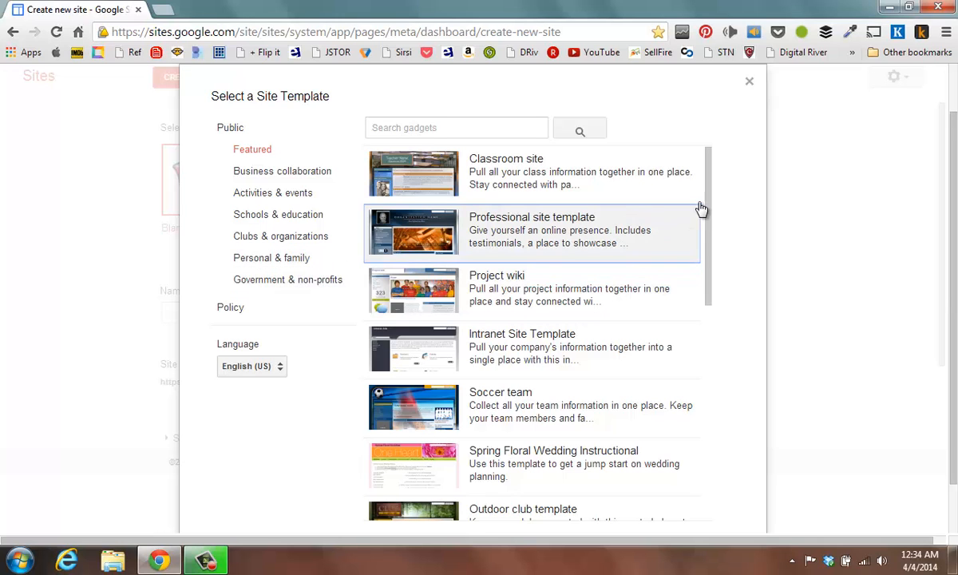
left_click_drag(709, 204, 706, 289)
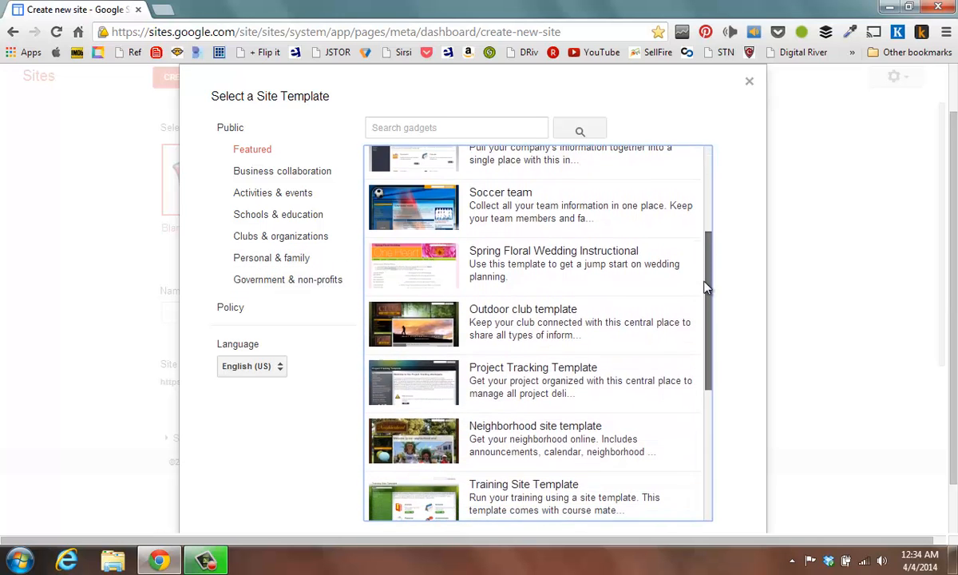
left_click(409, 267)
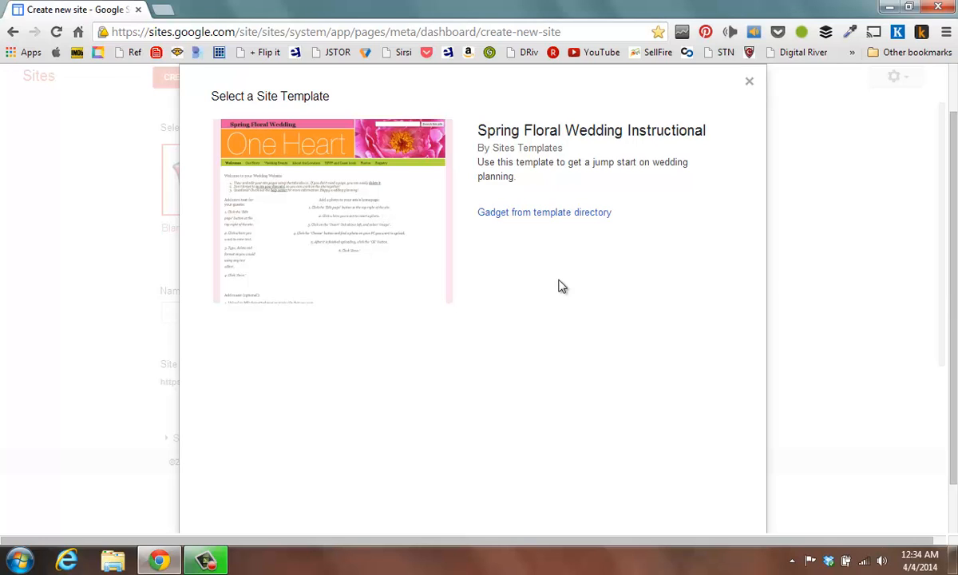
left_click_drag(953, 232, 926, 283)
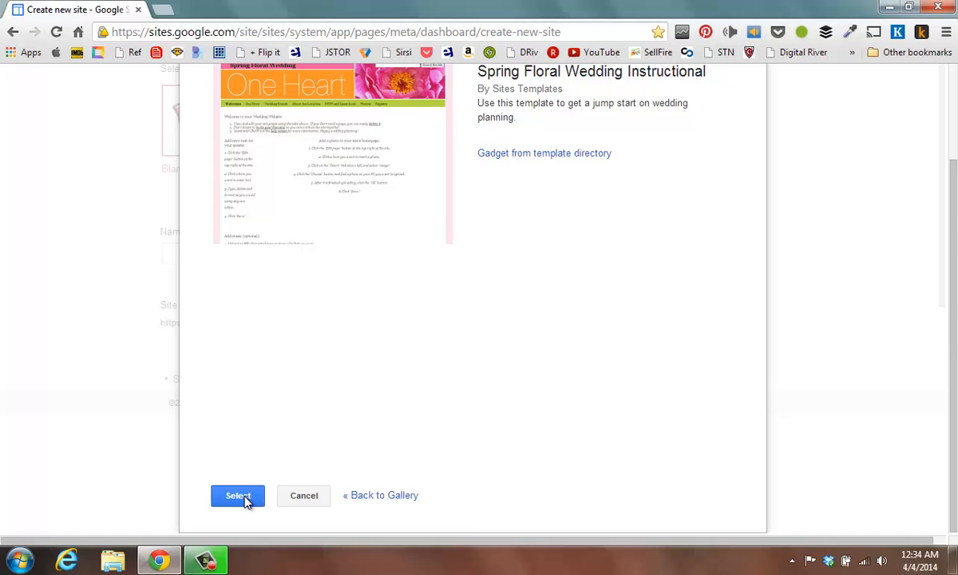
left_click(304, 496)
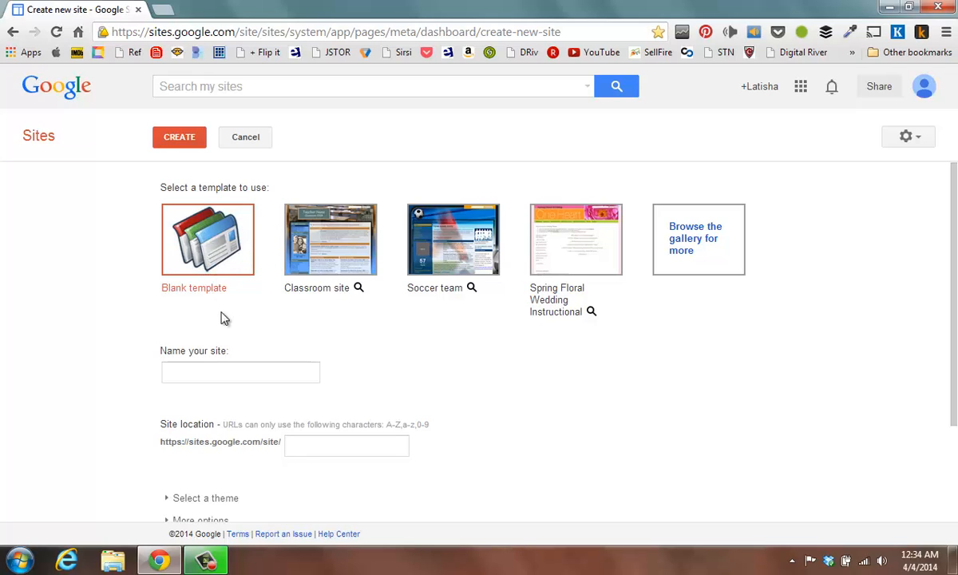
- Name the new site "How to Use Google Sites"
left_click(214, 370)
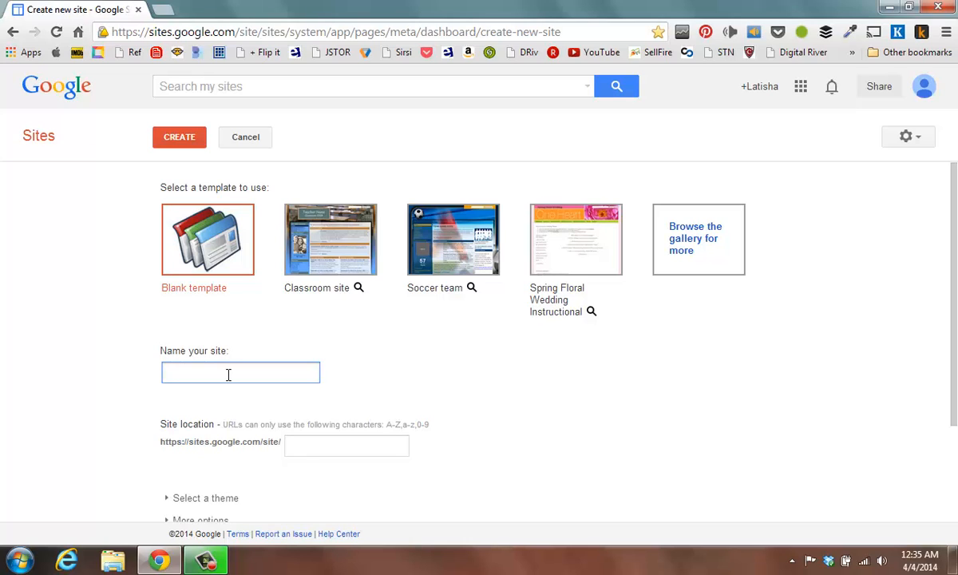
type("How to Use Google")
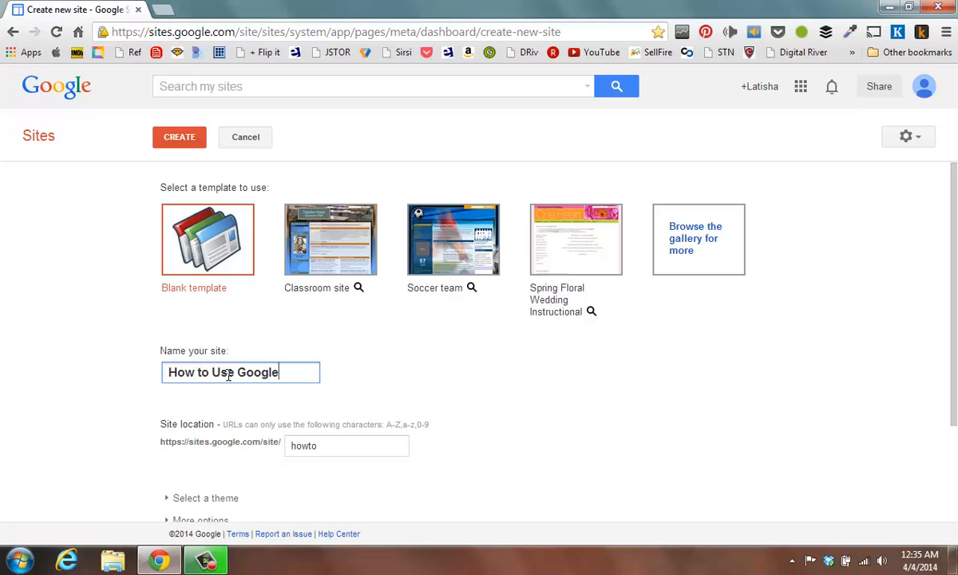
type(" Sites")
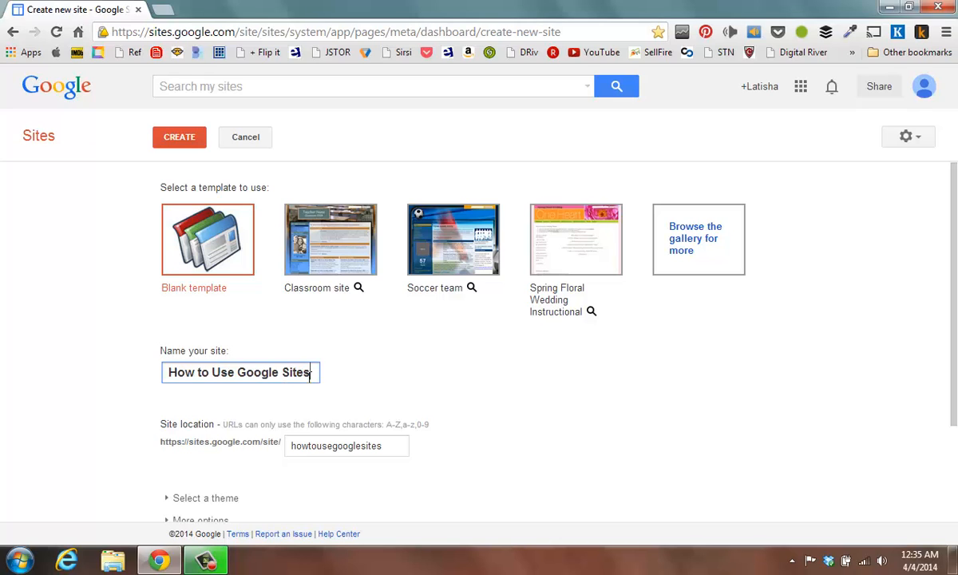
- Append 12435 to the site location so the URL ends in howtousegooglesites12435
scroll(311, 373, "down", 1)
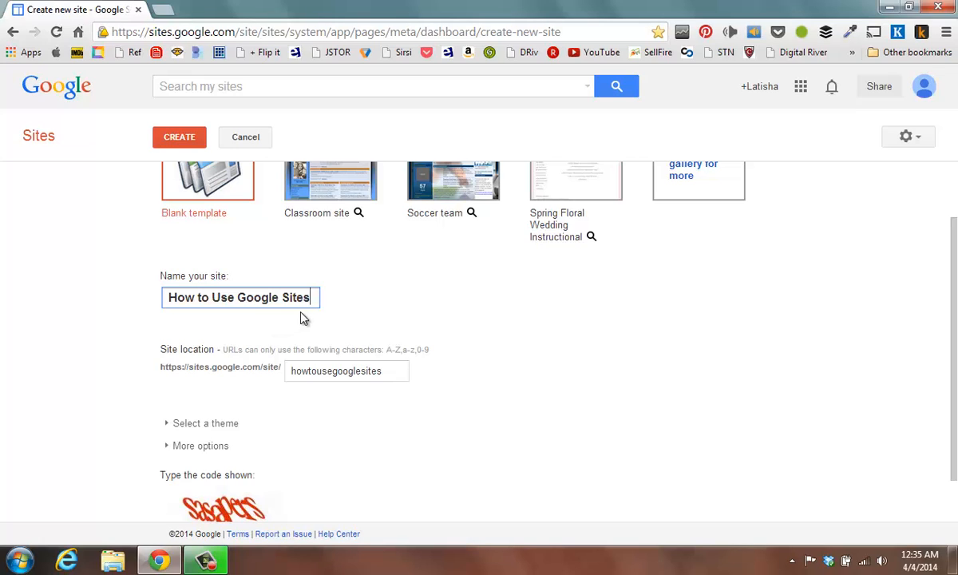
left_click(394, 371)
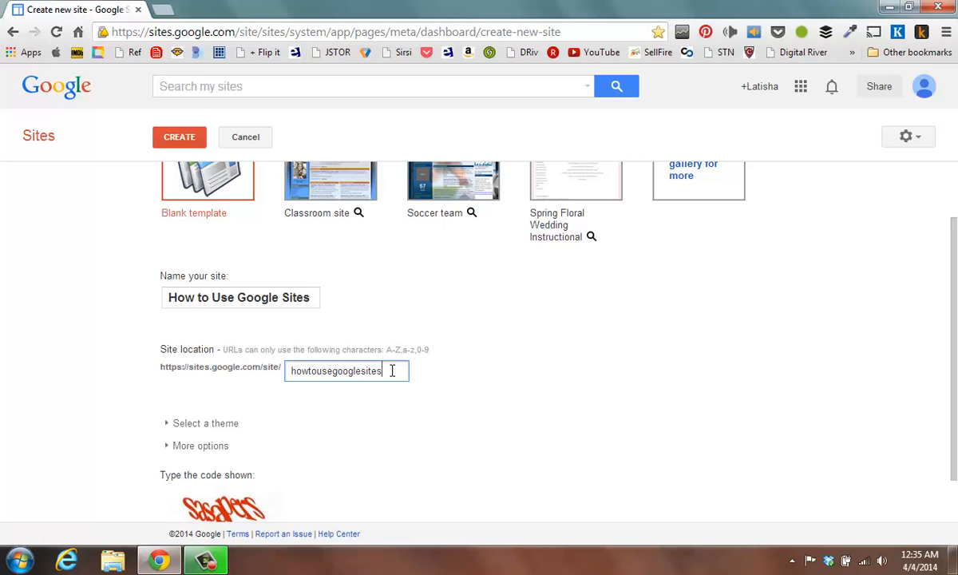
type("12435")
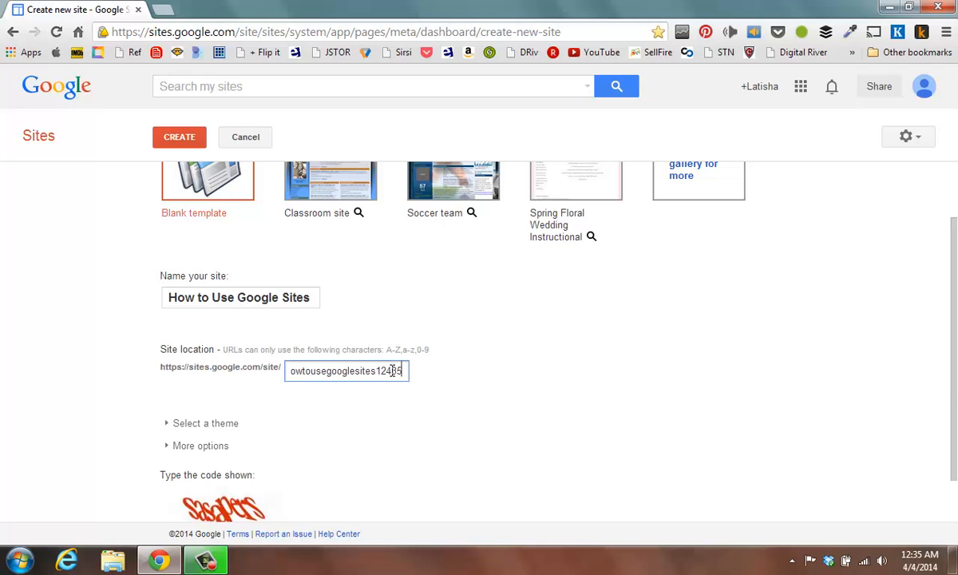
- Expand the theme choices and select the Solitude: Olive theme for the site
scroll(211, 286, "down", 1)
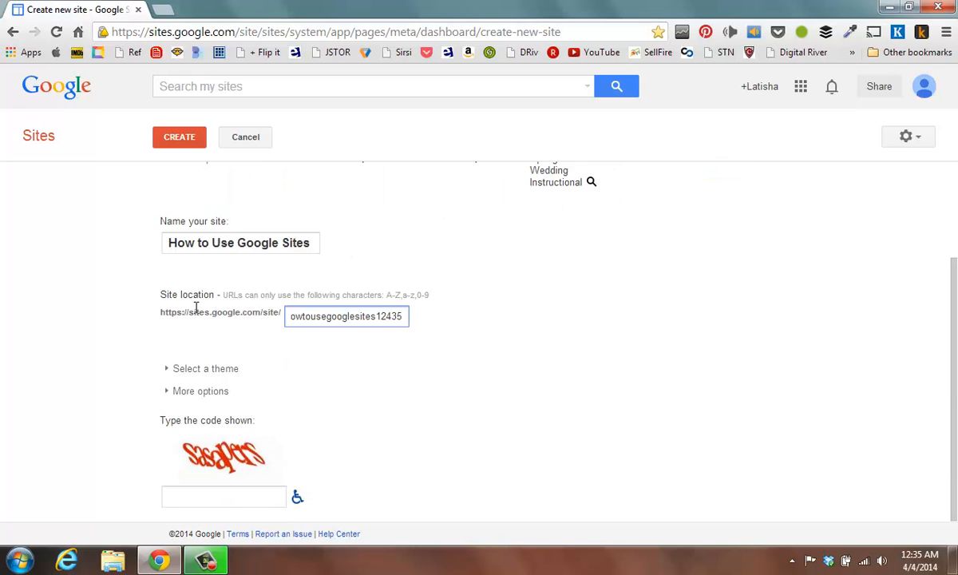
left_click(169, 372)
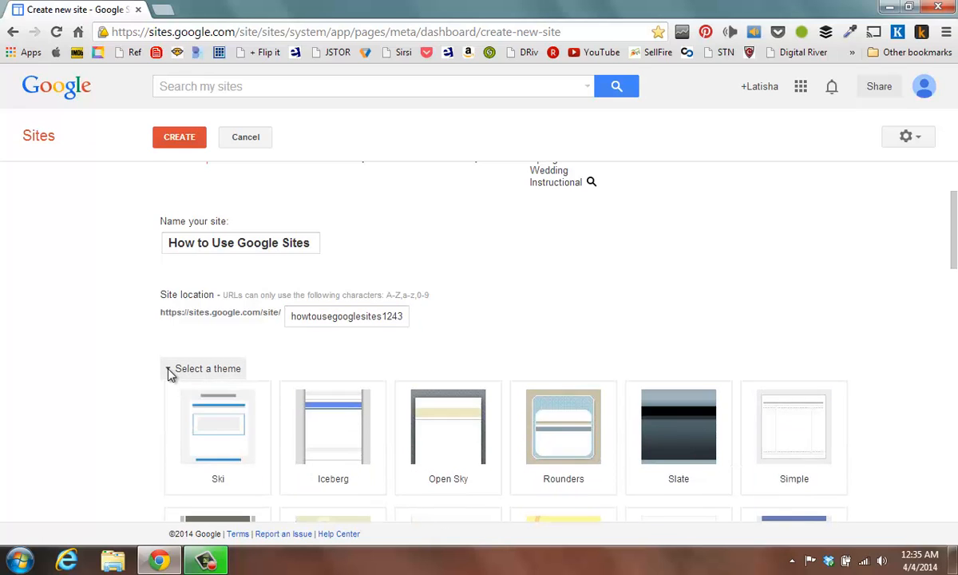
scroll(234, 345, "down", 1)
scroll(235, 344, "down", 3)
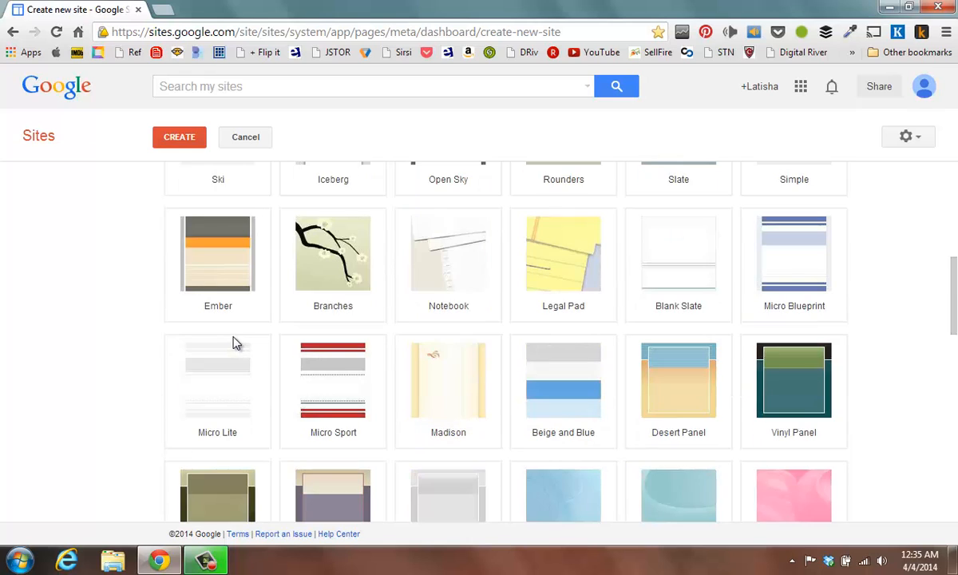
scroll(234, 345, "down", 1)
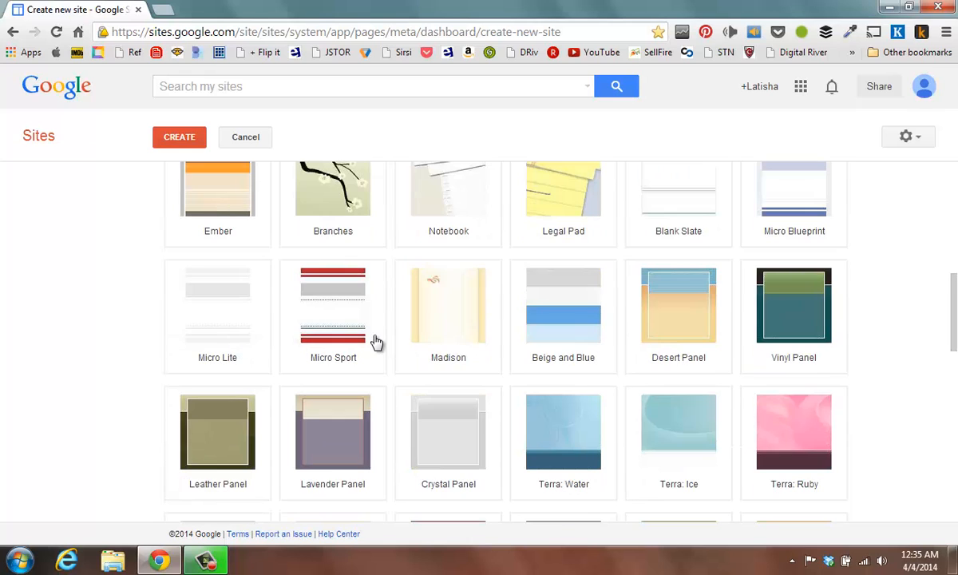
scroll(445, 337, "down", 3)
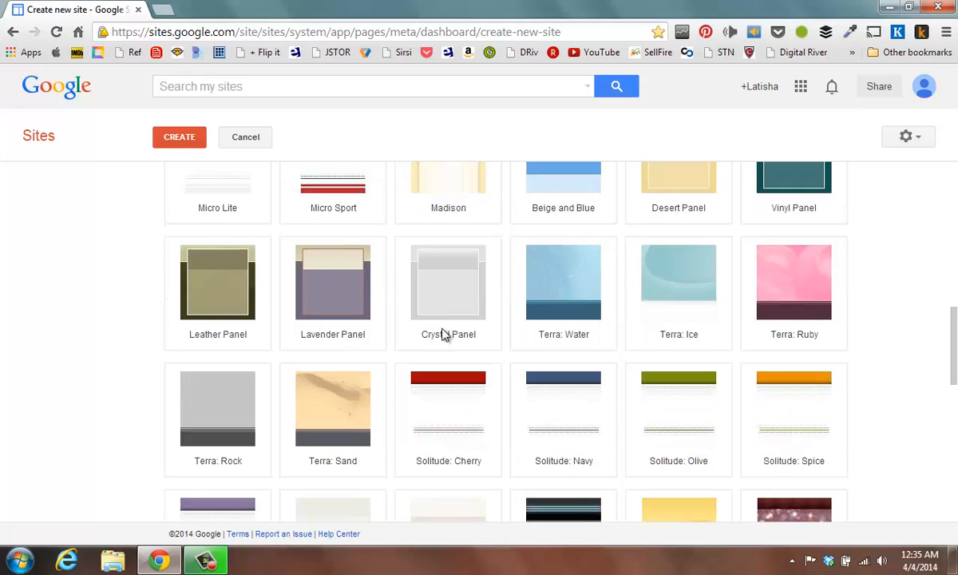
scroll(444, 337, "down", 1)
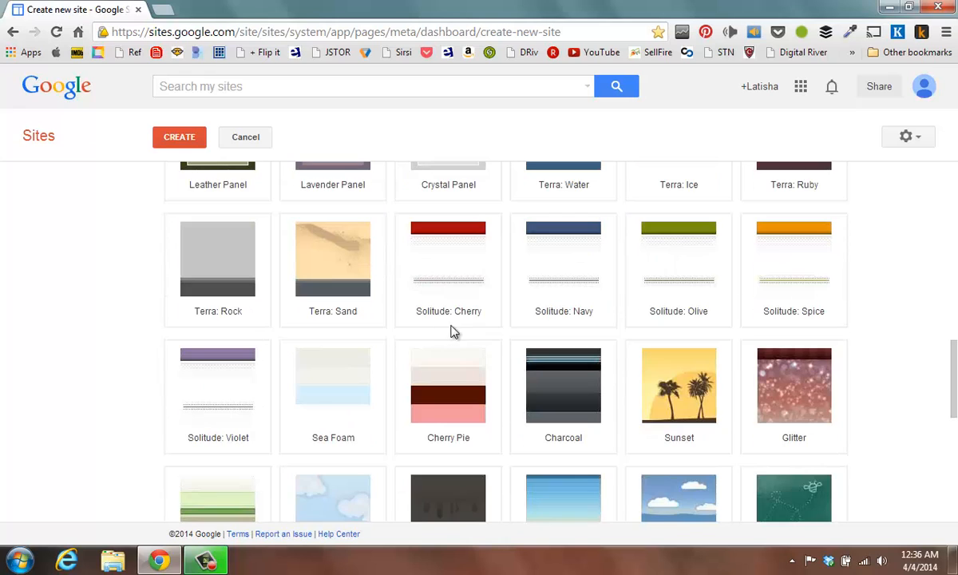
left_click(673, 250)
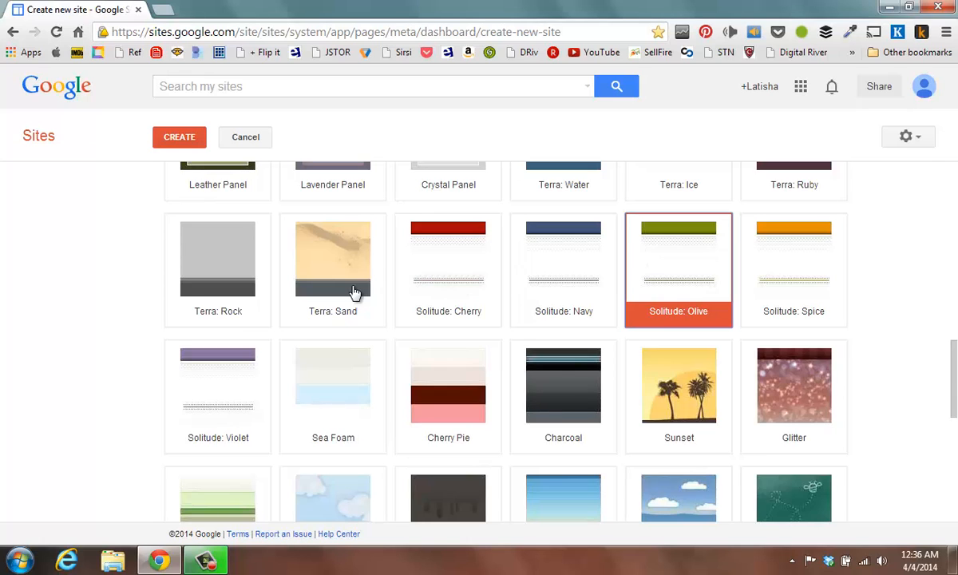
- Enter the site description "Provides information, tips, and resources to create a Google website."
scroll(349, 291, "down", 6)
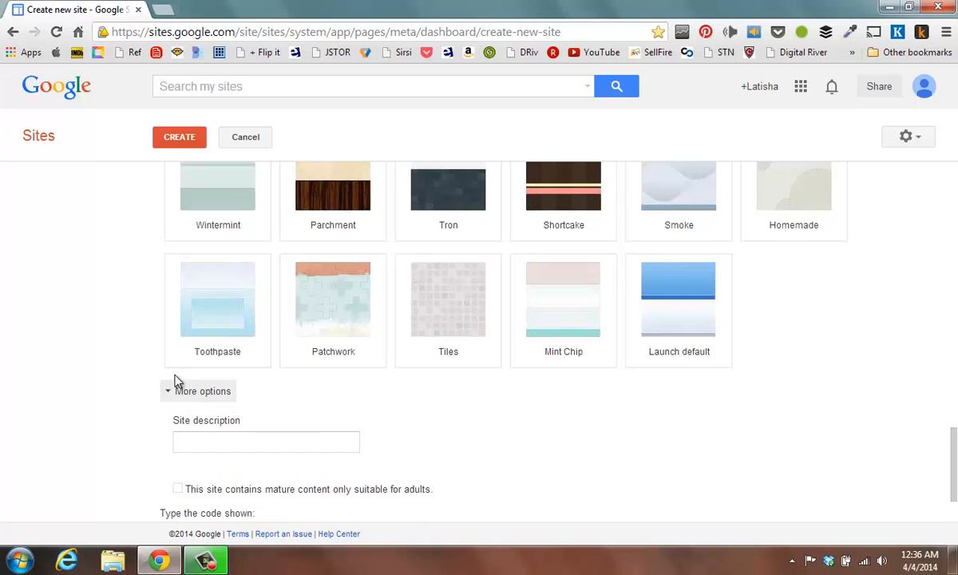
scroll(179, 365, "down", 3)
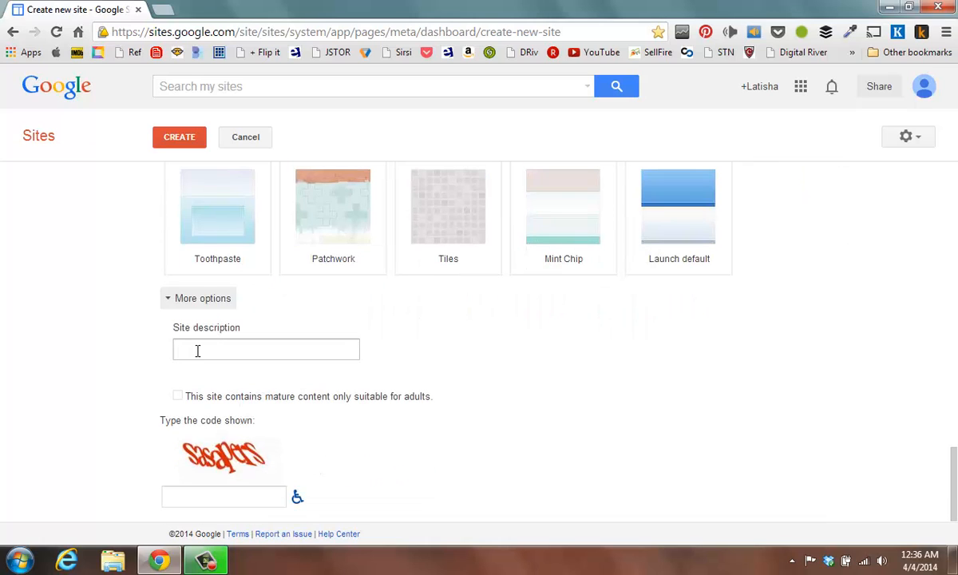
left_click(198, 351)
type("Provides")
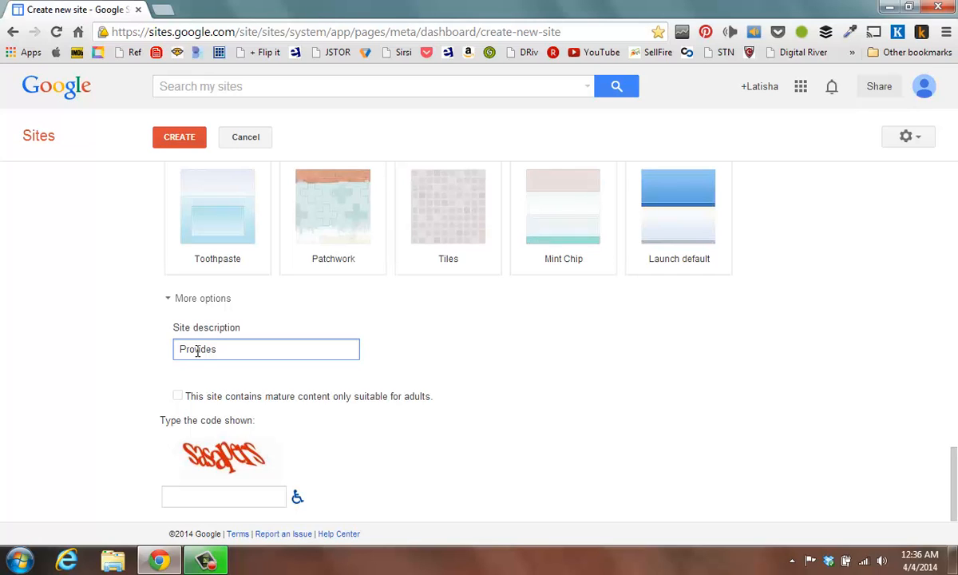
type("information, tips, and resource")
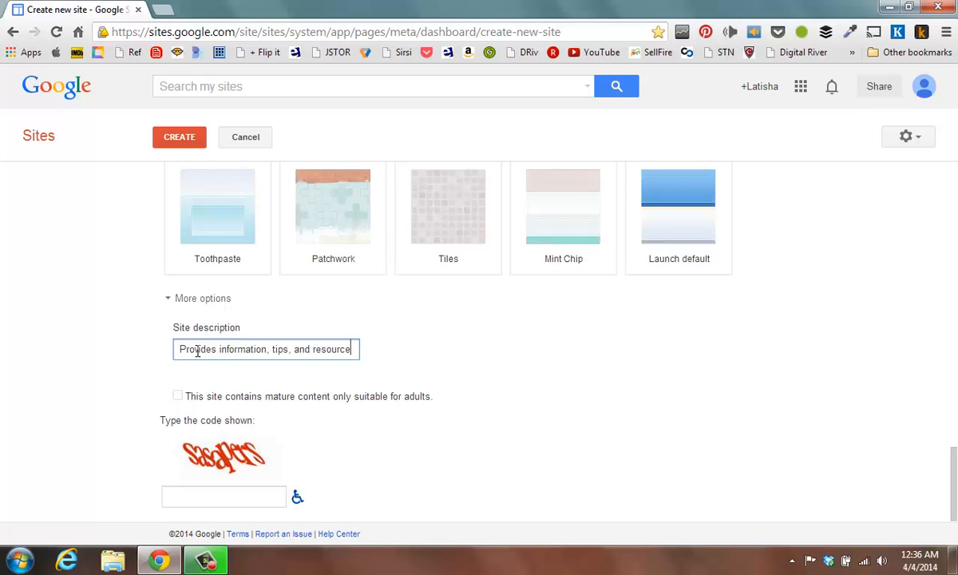
type("s to create a")
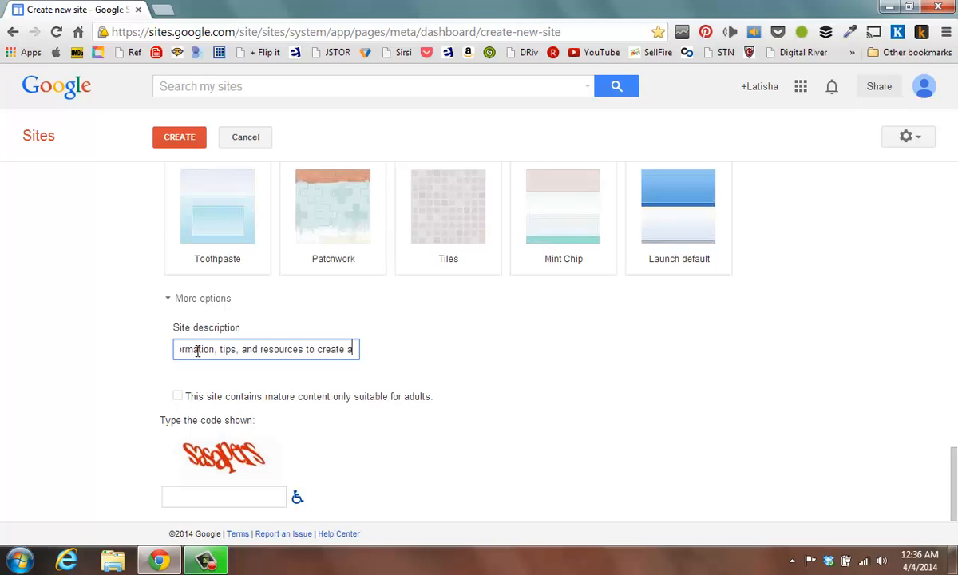
type(" Google website.")
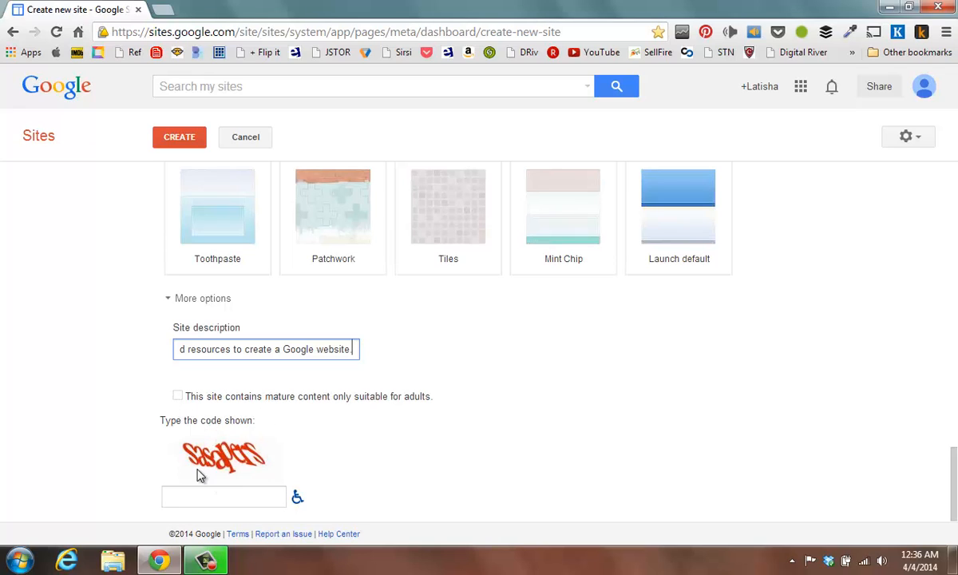
- Enter the verification code shown in the image and try to create the site
left_click(209, 496)
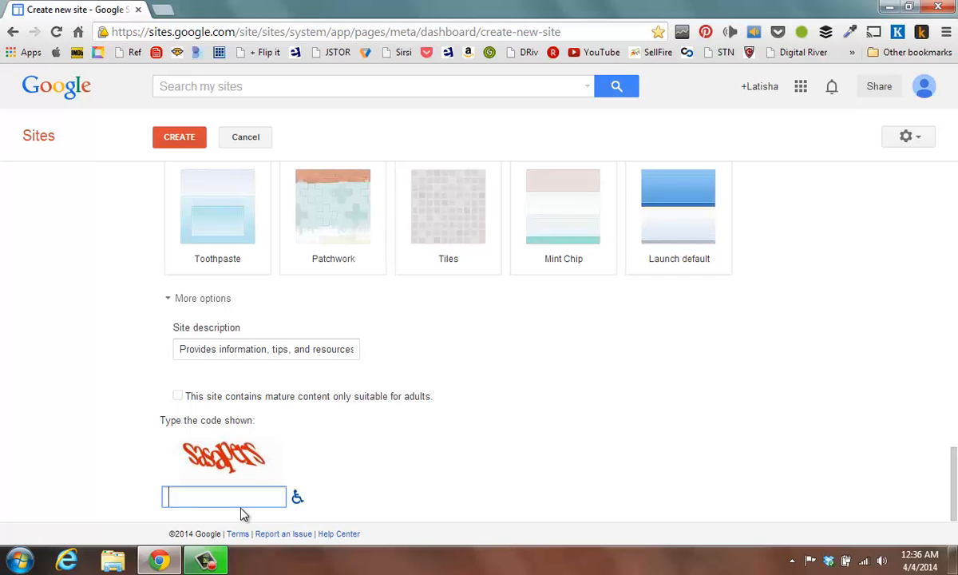
type("sasapers")
scroll(152, 345, "up", 15)
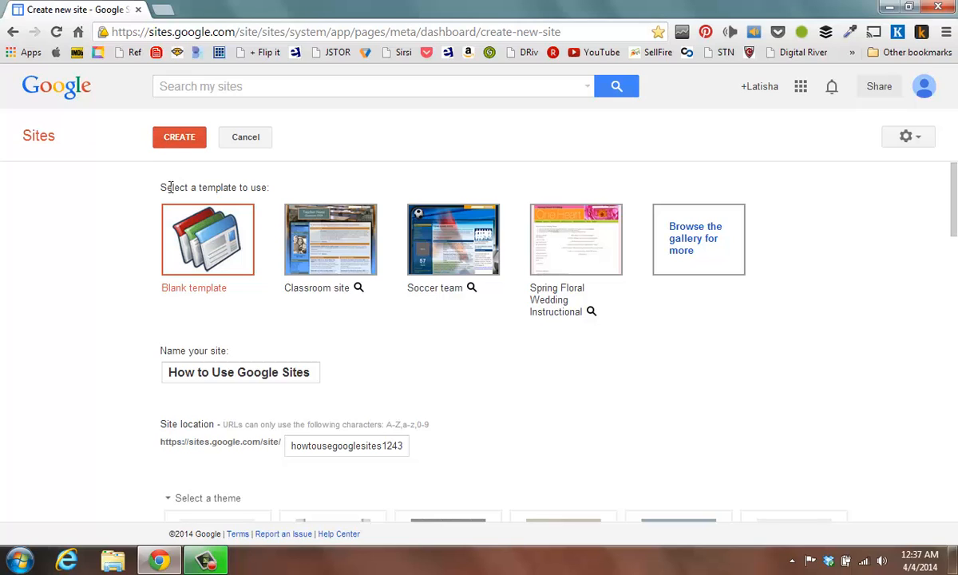
left_click(181, 146)
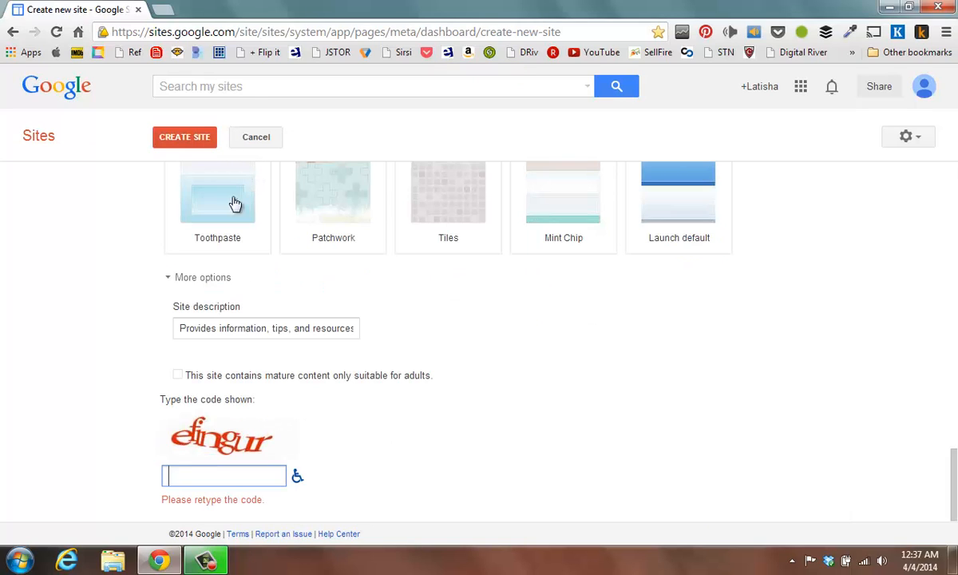
- Replace the word "Google" in the site name with "a Free" so it reads "How to Use a Free Sites"
scroll(222, 232, "up", 15)
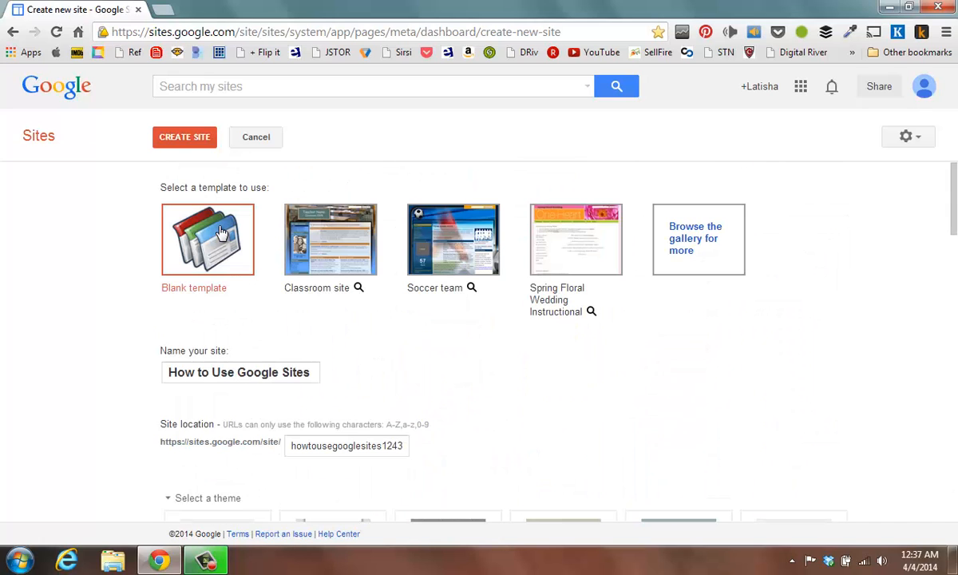
double_click(250, 372)
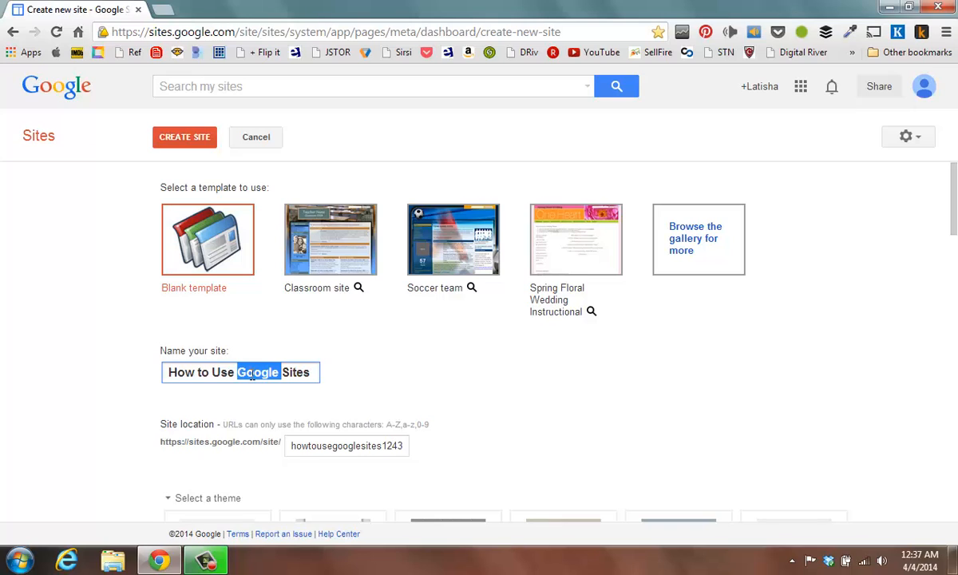
type("a ")
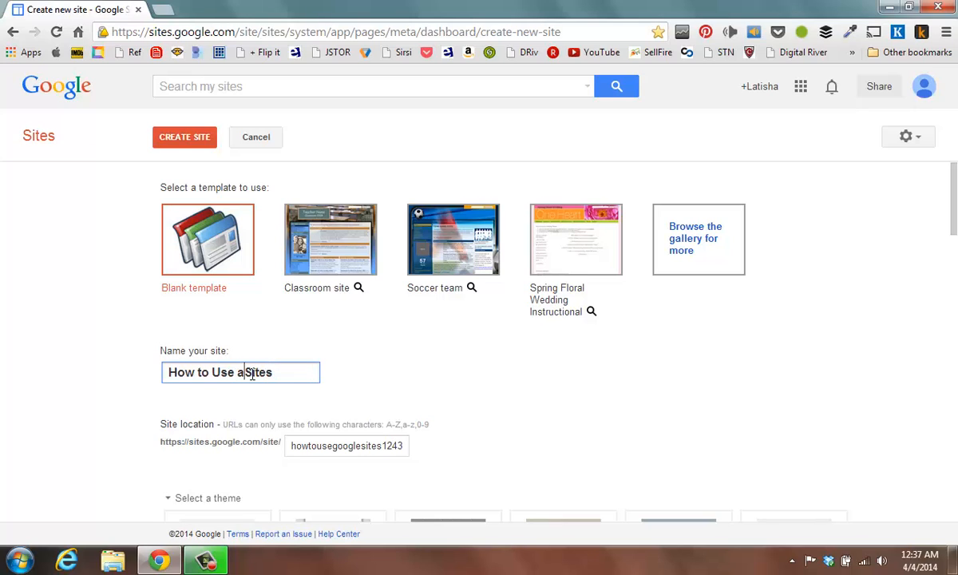
type("Free")
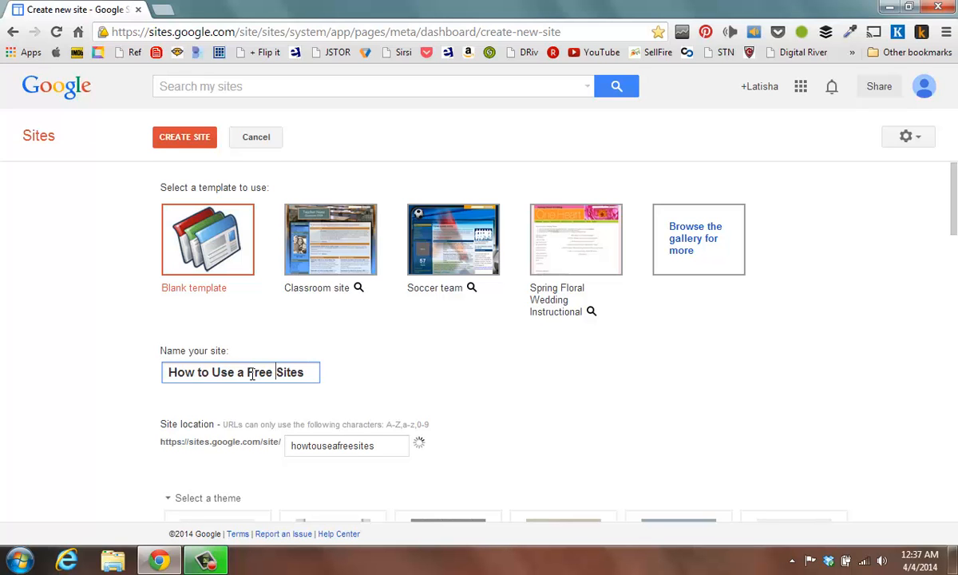
- Enter the verification code shown in the image and create the site
scroll(182, 336, "down", 5)
scroll(186, 344, "down", 12)
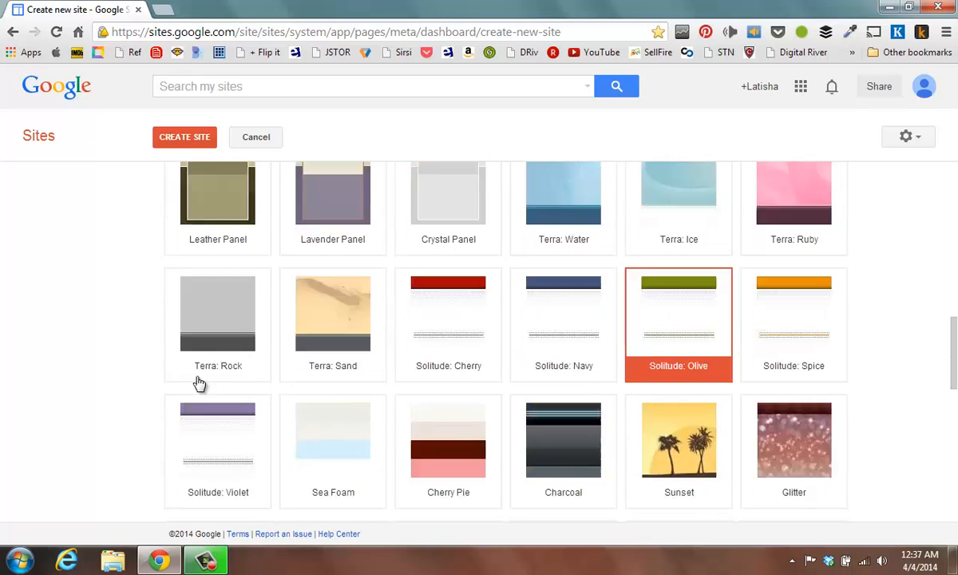
left_click(197, 471)
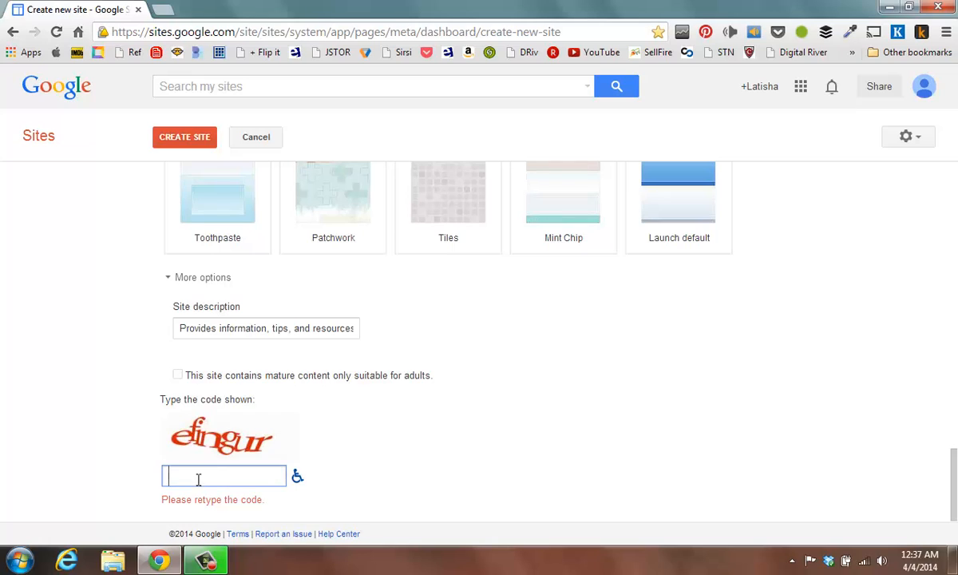
type("efingur")
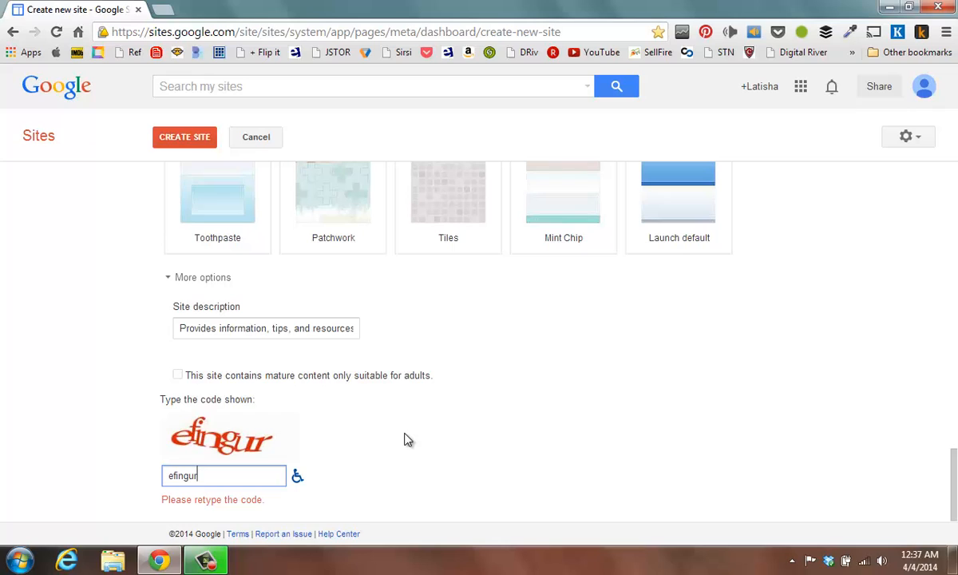
left_click(196, 144)
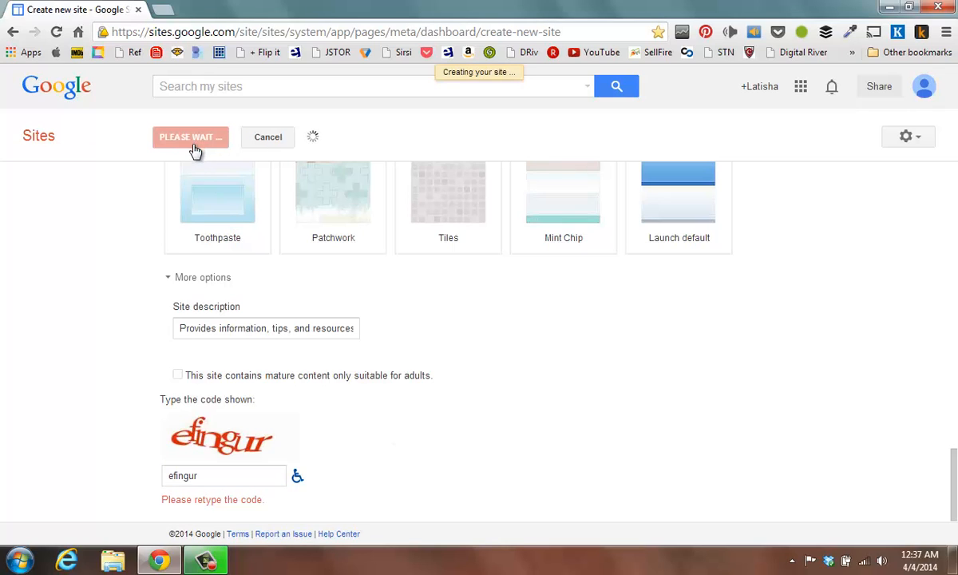